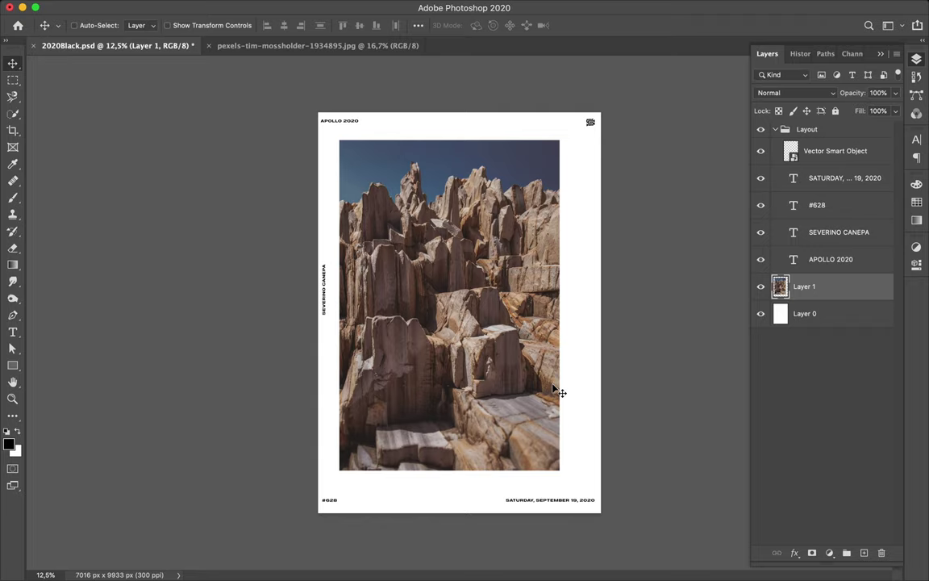
# - Trace the tall lower-left rock block's edges with the Magnetic Lasso into a closed selection
pyautogui.press('l')
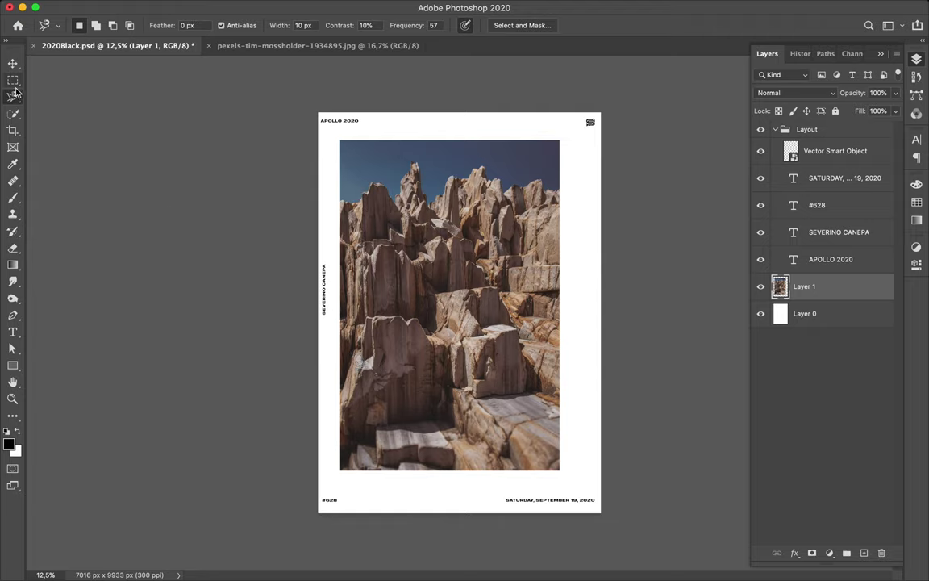
pyautogui.click(369, 319)
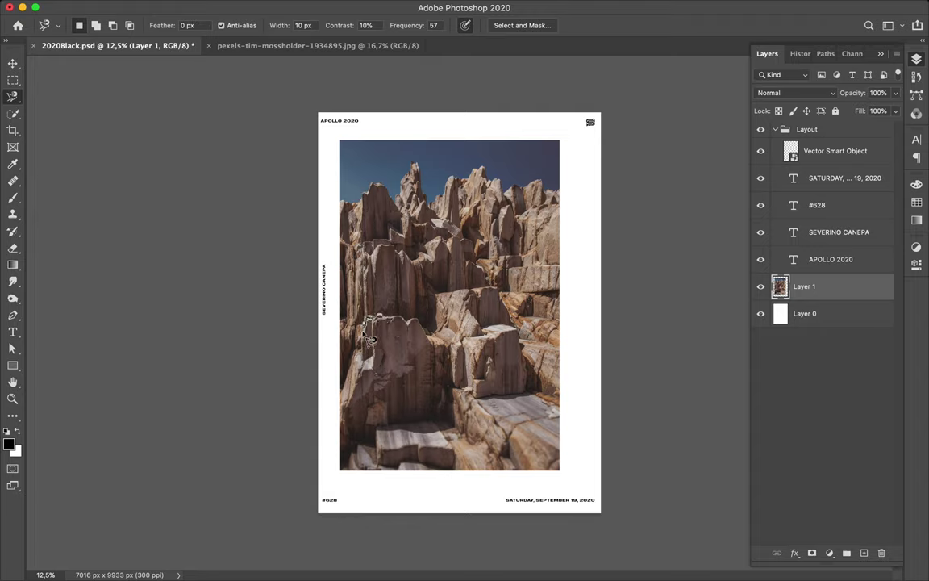
pyautogui.moveTo(367, 356)
pyautogui.mouseDown()
pyautogui.moveTo(373, 433)
pyautogui.moveTo(438, 426)
pyautogui.mouseUp()
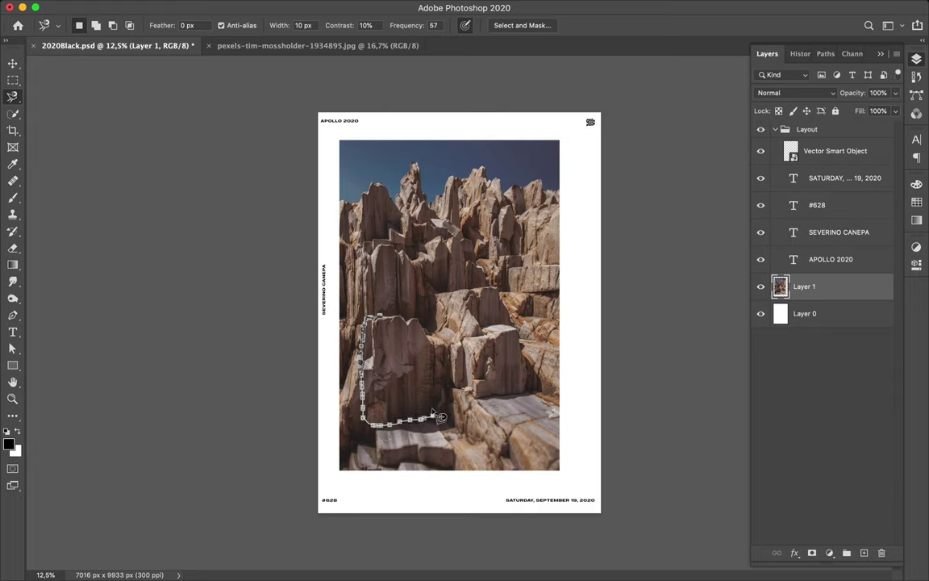
pyautogui.moveTo(438, 425)
pyautogui.mouseDown()
pyautogui.moveTo(430, 334)
pyautogui.moveTo(416, 328)
pyautogui.mouseUp()
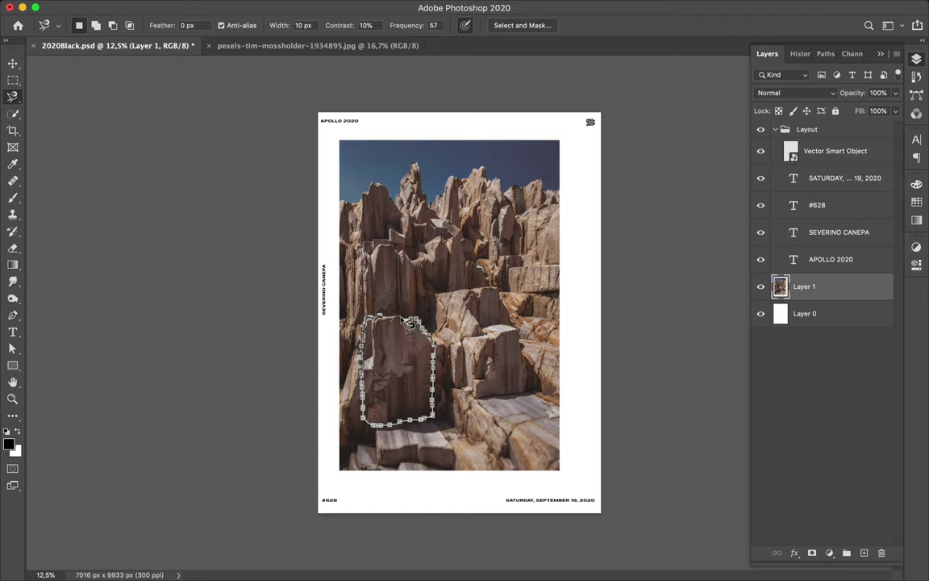
pyautogui.moveTo(409, 324); pyautogui.dragTo(394, 324)
pyautogui.doubleClick(387, 324)
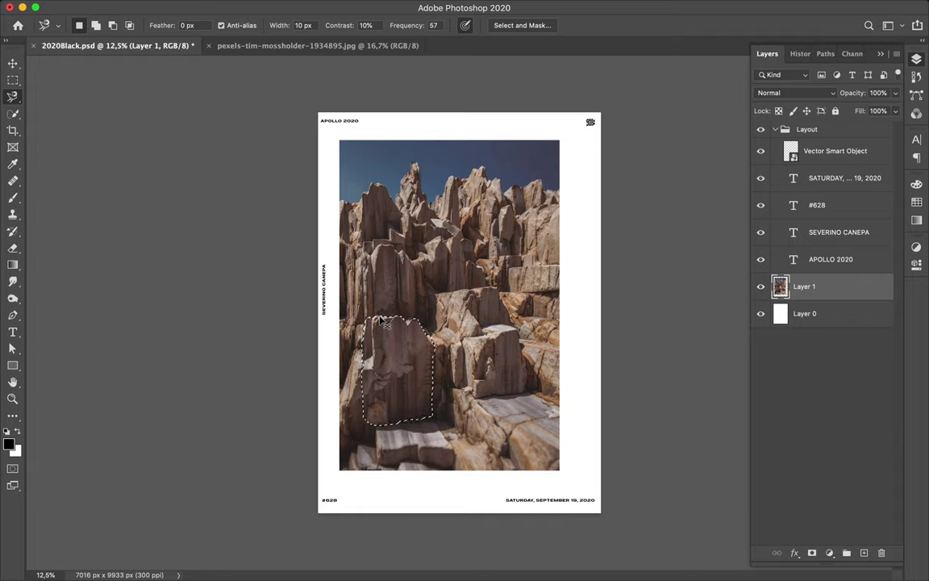
# - Copy the selected rock onto Layer 2 and shift it up and to the right
pyautogui.hotkey('ctrl', 'd')
pyautogui.hotkey('ctrl', 'j')
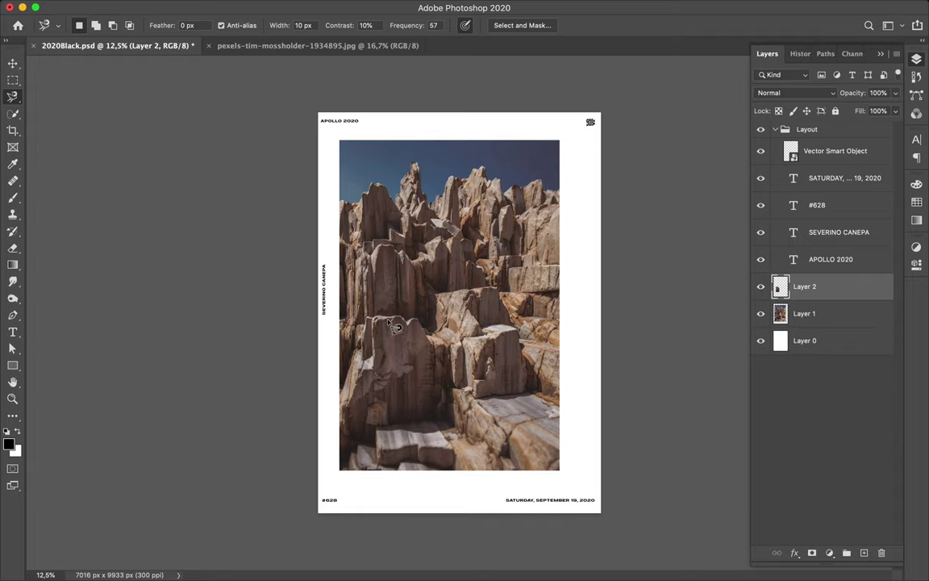
pyautogui.press('v')
pyautogui.moveTo(357, 304)
pyautogui.mouseDown()
pyautogui.moveTo(475, 258)
pyautogui.moveTo(491, 234)
pyautogui.mouseUp()
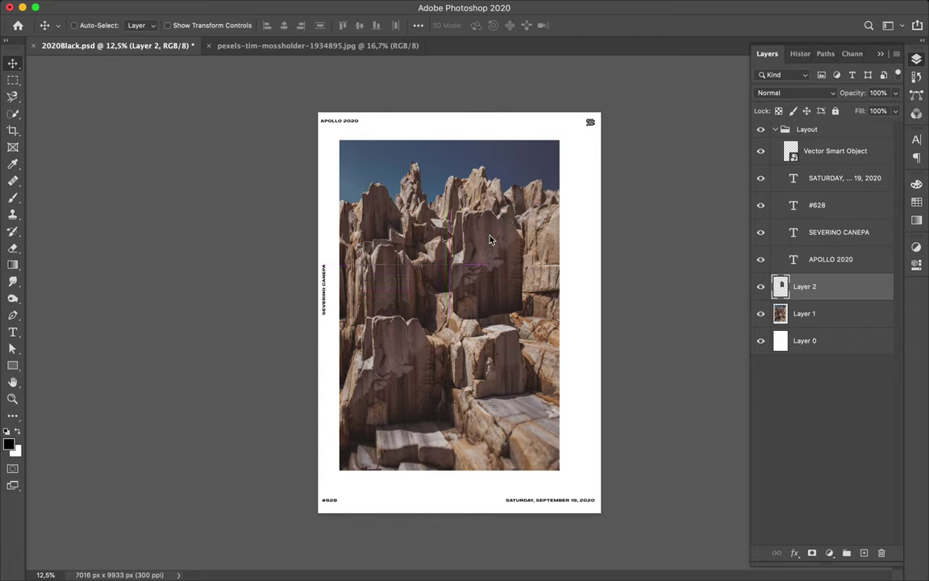
# - Add an empty layer beneath Layer 2 and load Layer 2's outline as a selection
pyautogui.click(864, 553)
pyautogui.moveTo(812, 289); pyautogui.dragTo(807, 323)
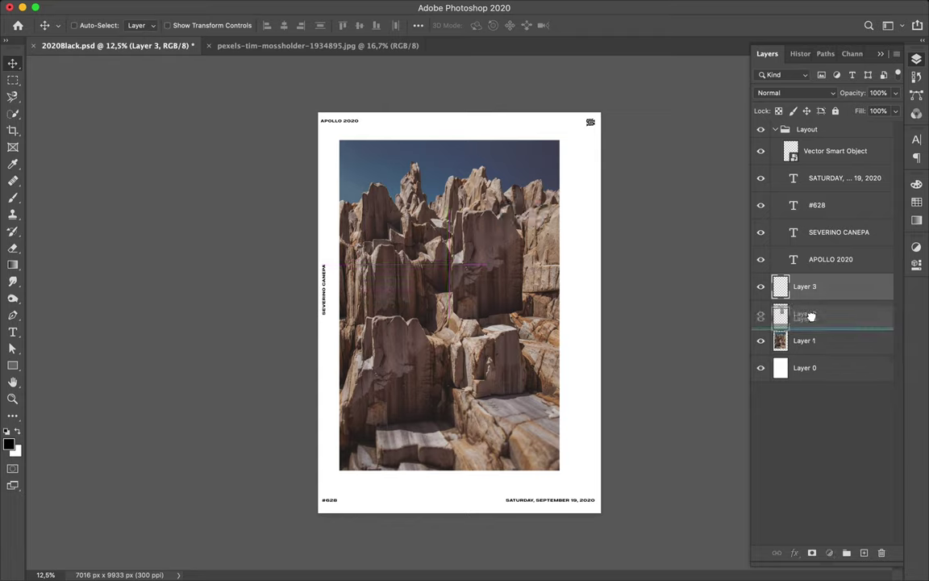
pyautogui.keyDown('ctrl'); pyautogui.click(780, 286); pyautogui.keyUp('ctrl')
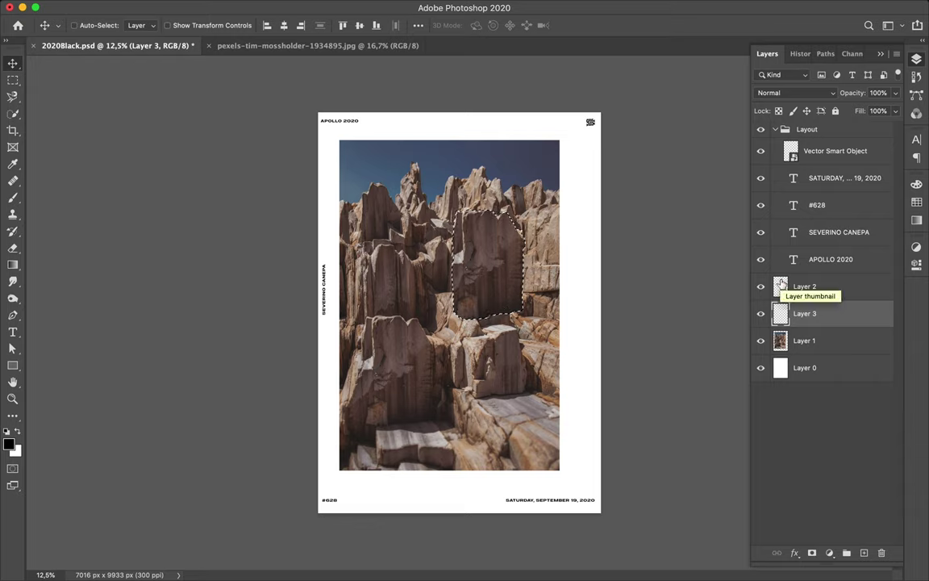
pyautogui.press('super')
pyautogui.keyDown('super'); pyautogui.click(780, 286); pyautogui.keyUp('super')
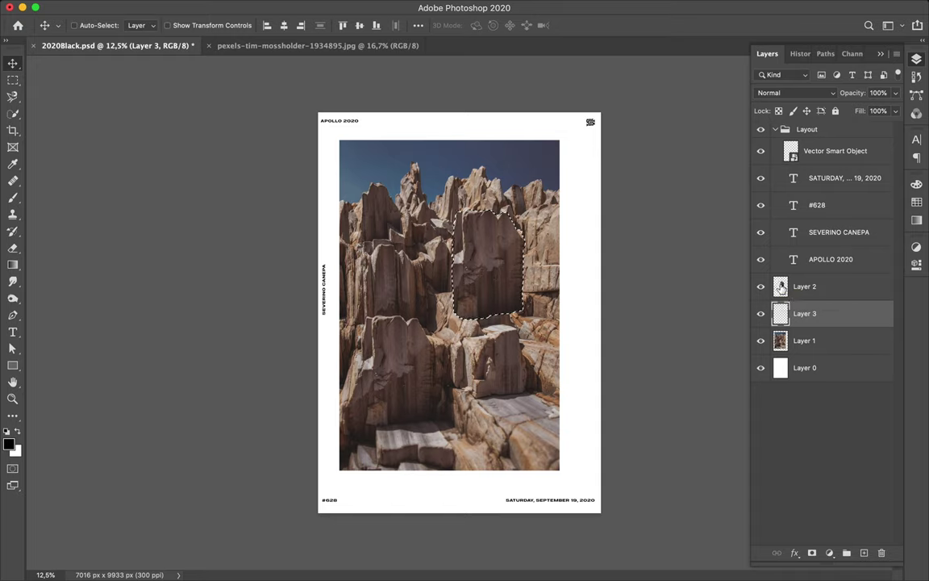
# - Paint black inside the rock outline on the new layer, briefly sampling a colour with the Eyedropper
pyautogui.press('b')
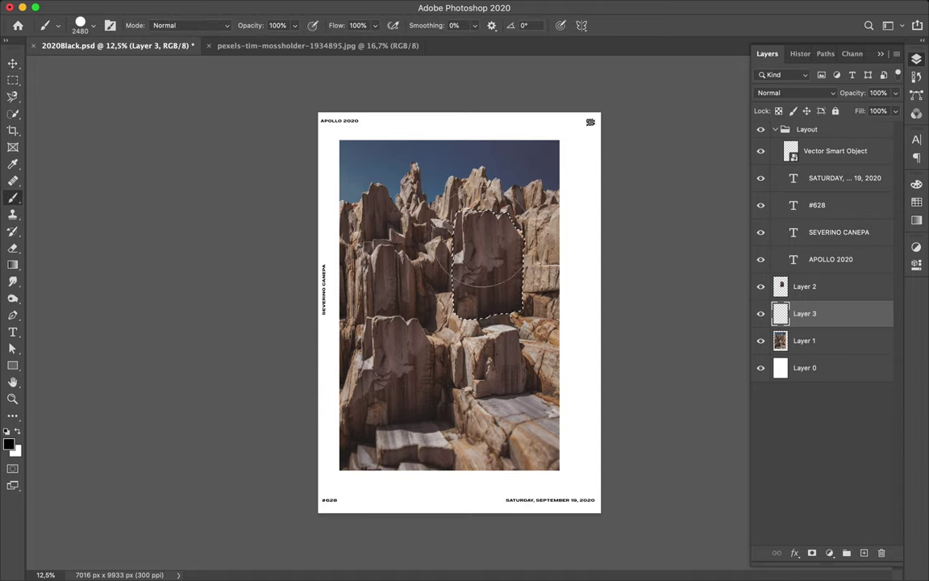
pyautogui.moveTo(477, 260); pyautogui.dragTo(481, 293)
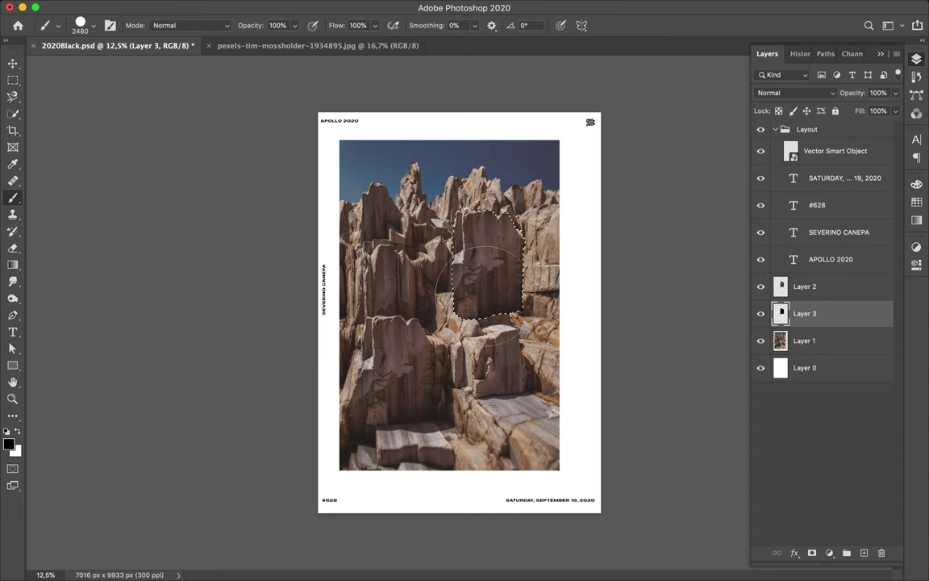
pyautogui.press('i')
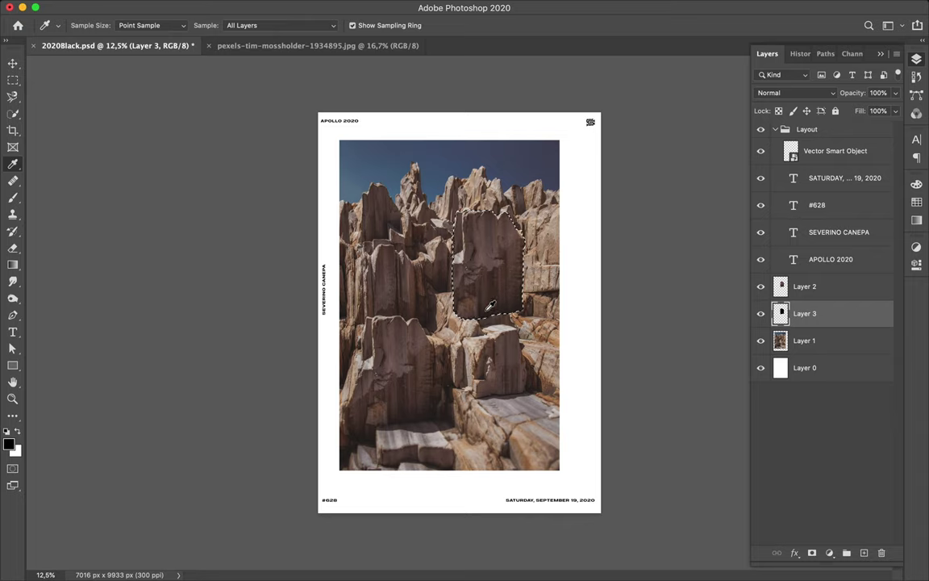
pyautogui.moveTo(326, 395); pyautogui.dragTo(364, 439)
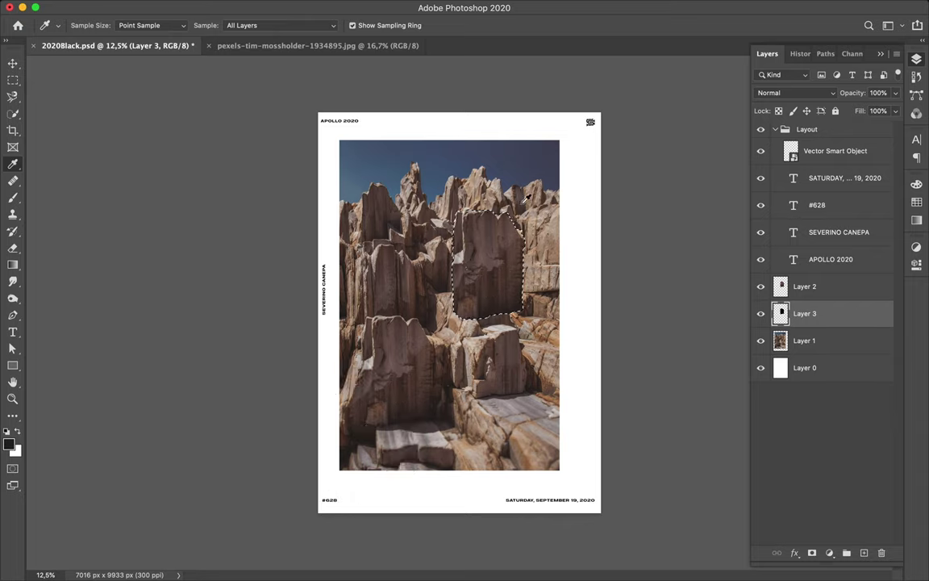
pyautogui.press('b')
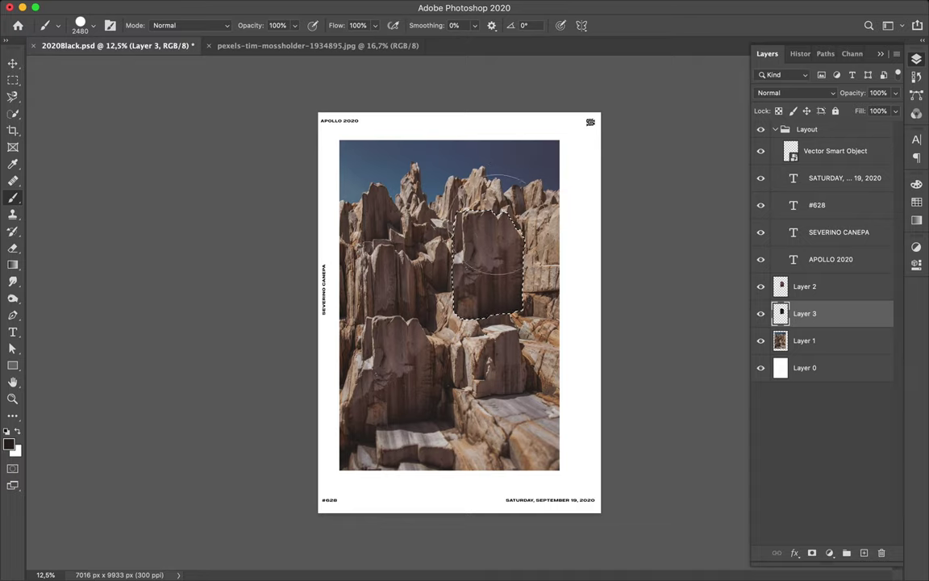
# - Apply a 94,2-pixel Gaussian Blur to the shadow layer, then select it together with Layer 2
pyautogui.press('m')
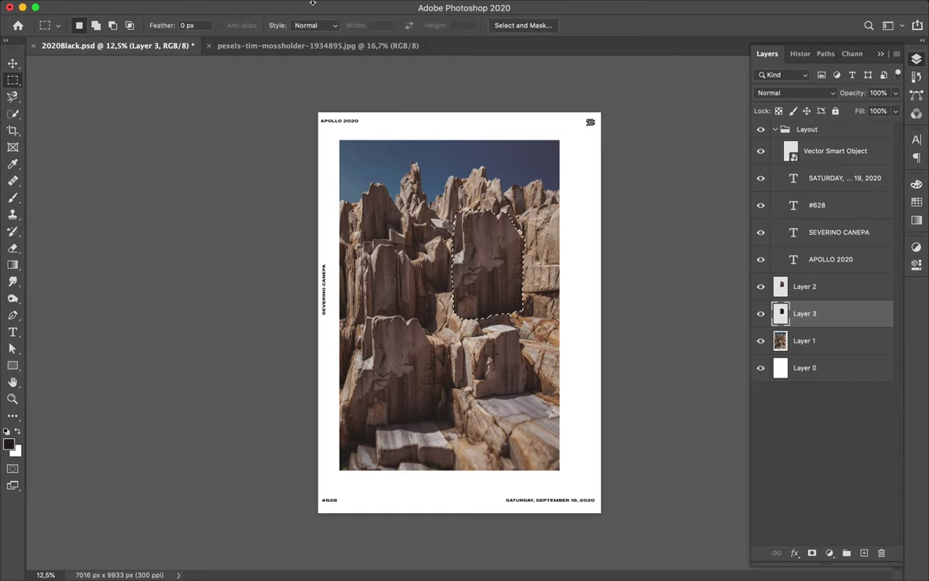
pyautogui.click(302, 6)
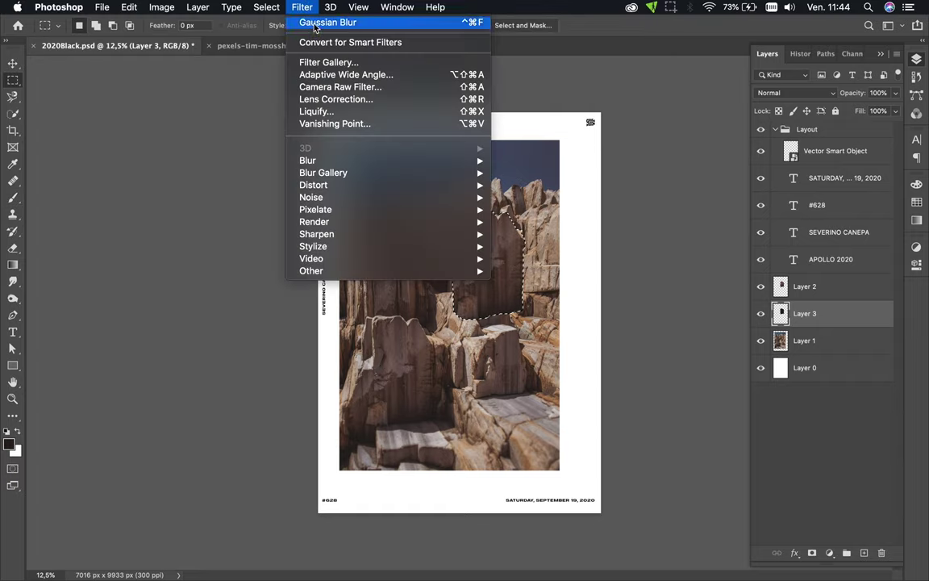
pyautogui.moveTo(308, 161)
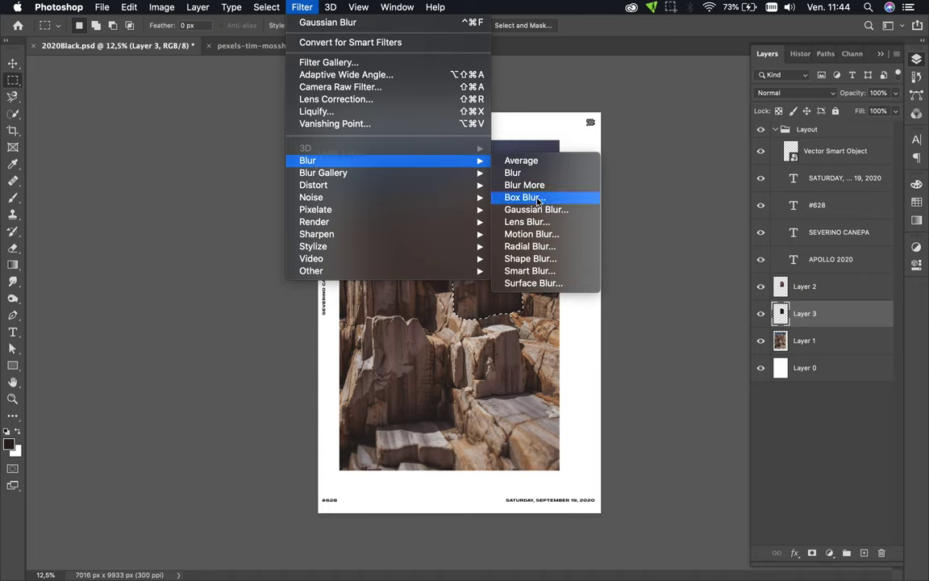
pyautogui.click(536, 209)
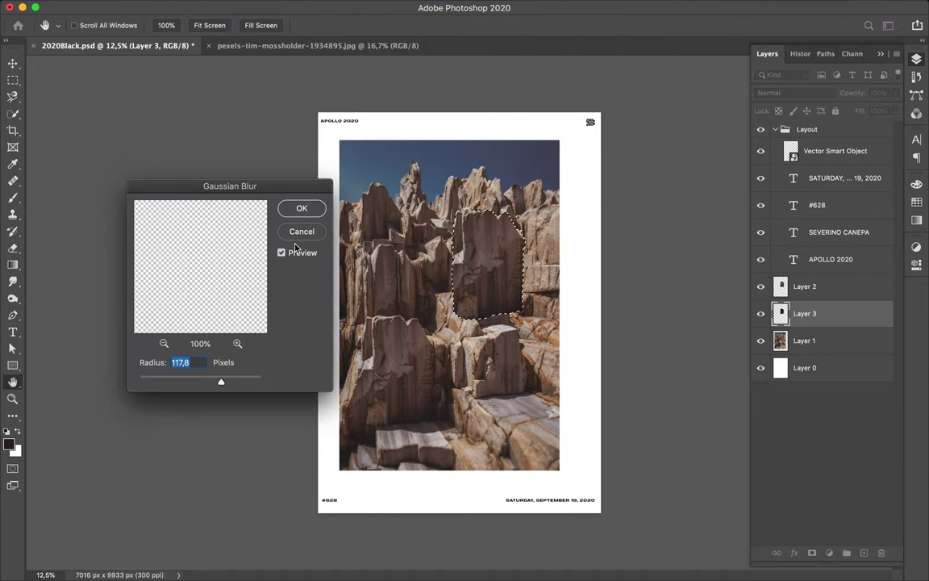
pyautogui.click(302, 231)
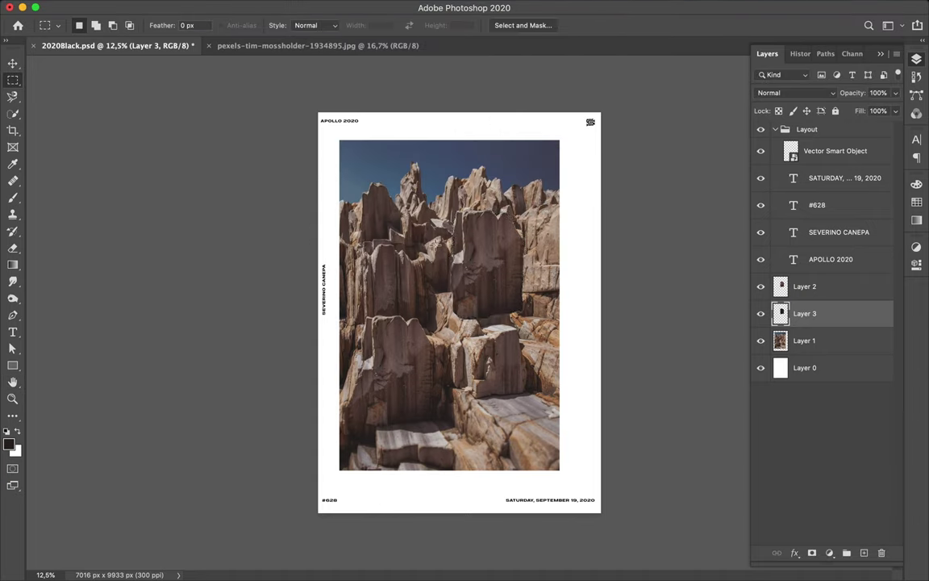
pyautogui.click(301, 7)
pyautogui.moveTo(308, 160)
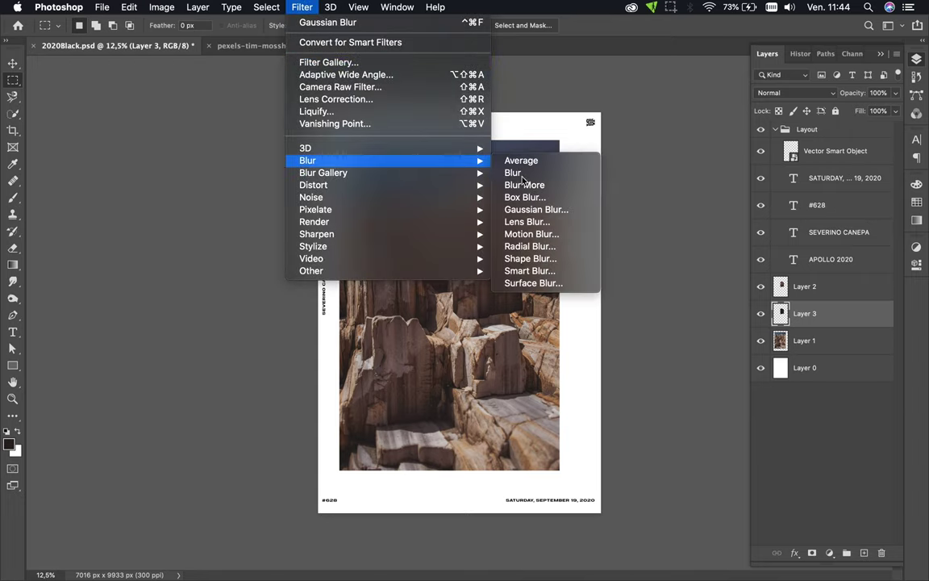
pyautogui.click(532, 209)
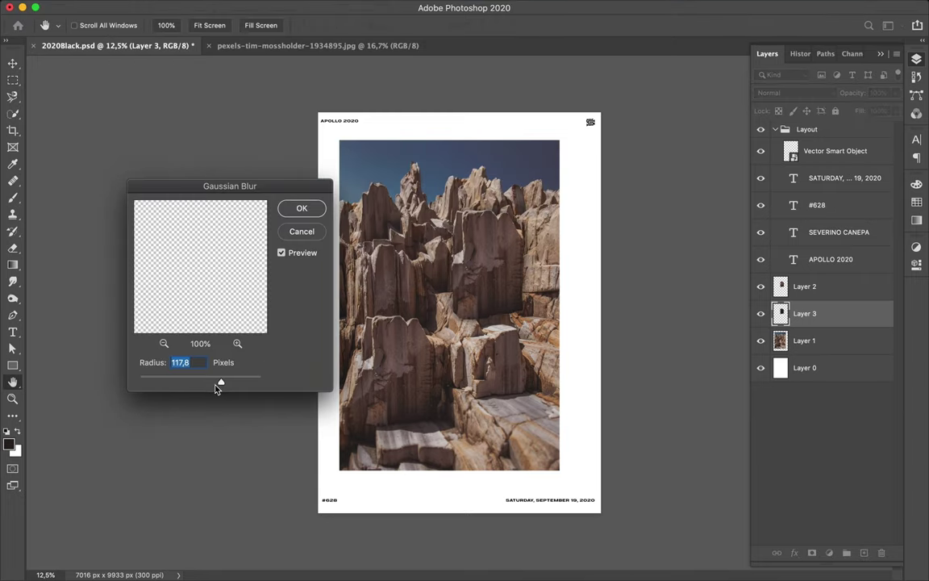
pyautogui.moveTo(223, 388); pyautogui.dragTo(217, 388)
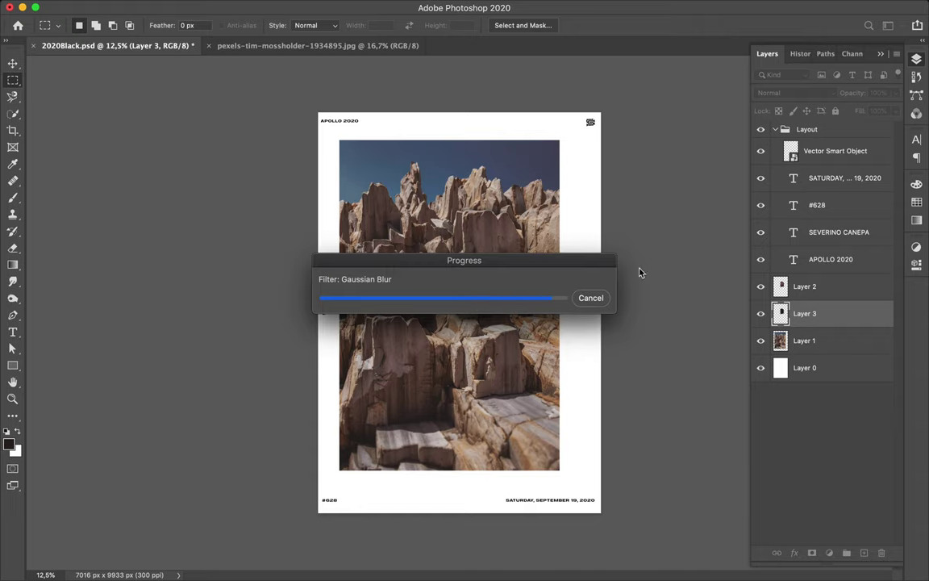
pyautogui.keyDown('shift'); pyautogui.click(834, 299); pyautogui.keyUp('shift')
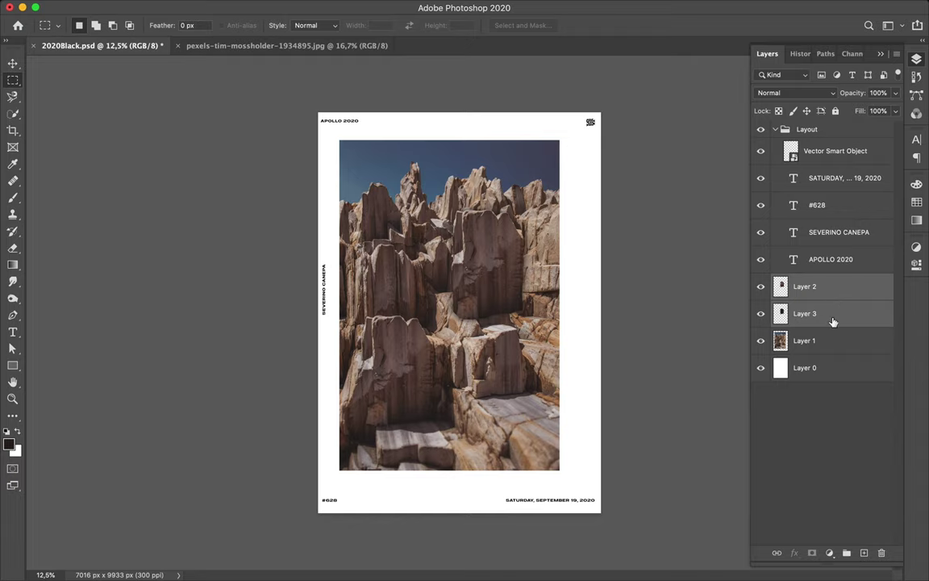
# - Link Layer 2 with its shadow layer and drag the pair past the photo's right edge
pyautogui.rightClick(834, 294)
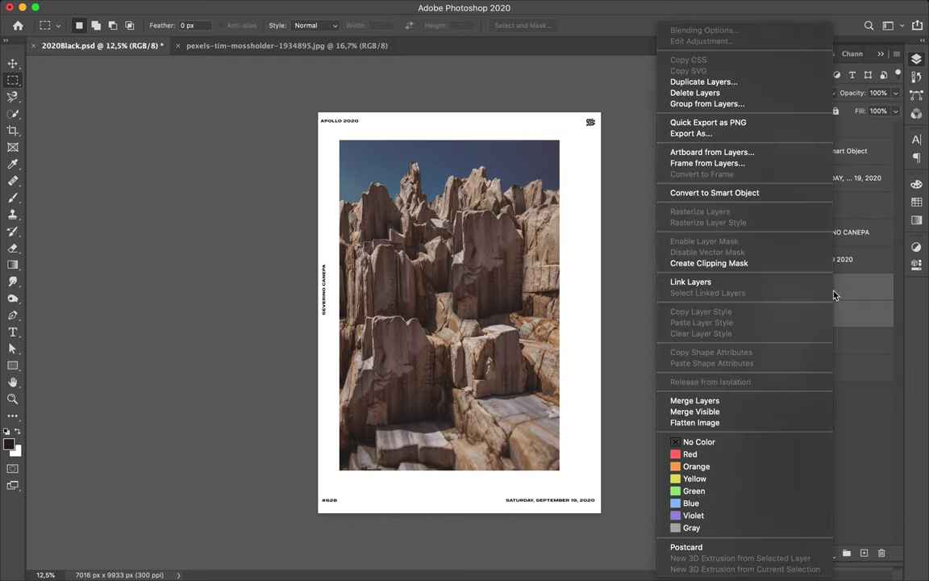
pyautogui.click(730, 284)
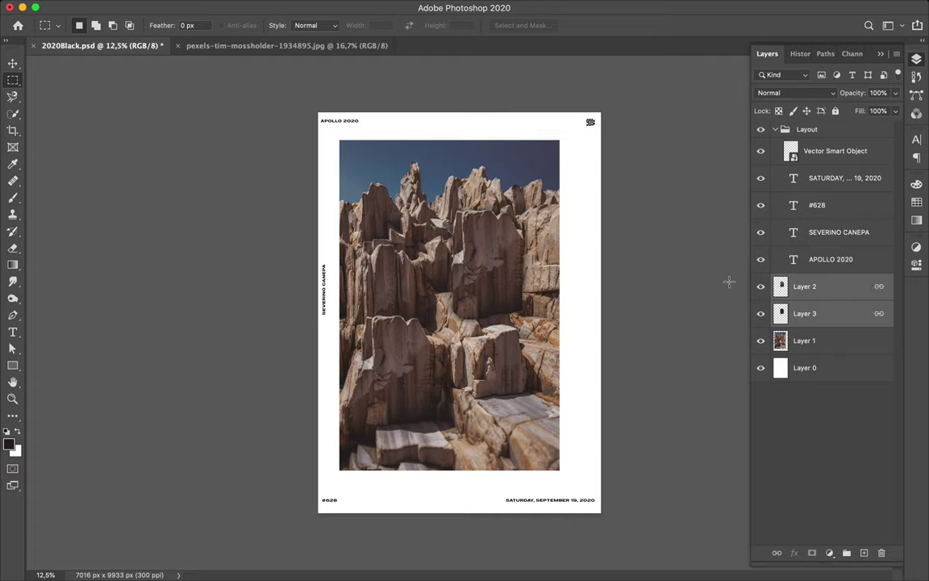
pyautogui.press('v')
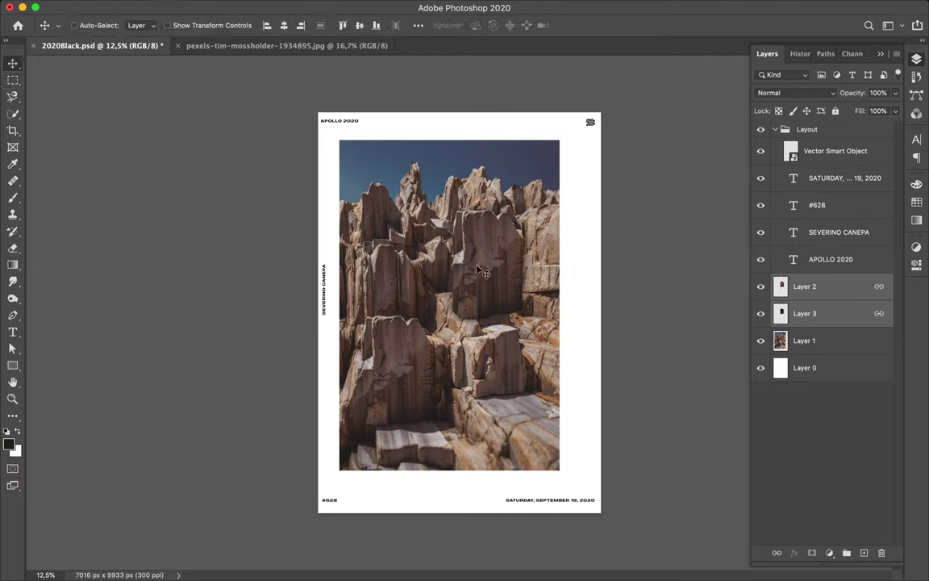
pyautogui.click(835, 296)
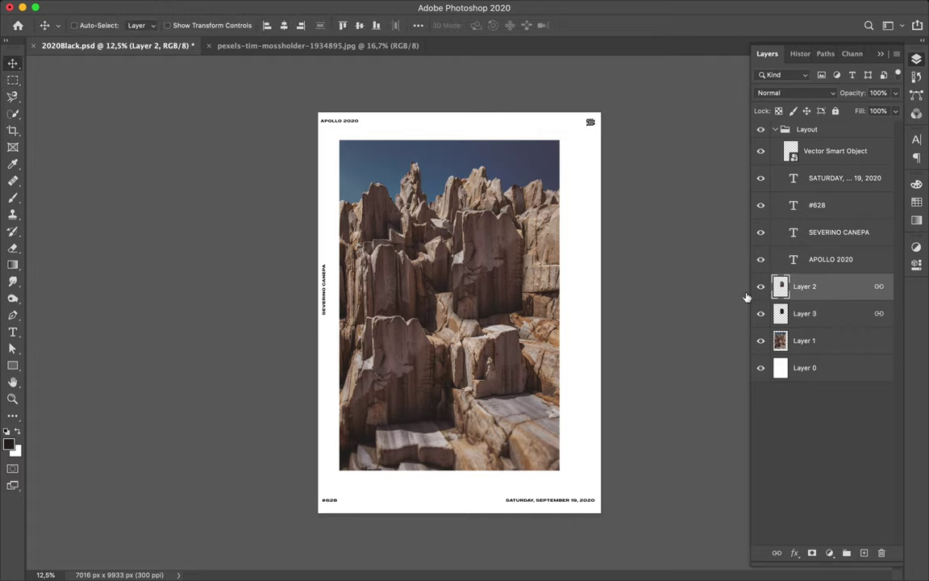
pyautogui.moveTo(517, 274); pyautogui.dragTo(570, 358)
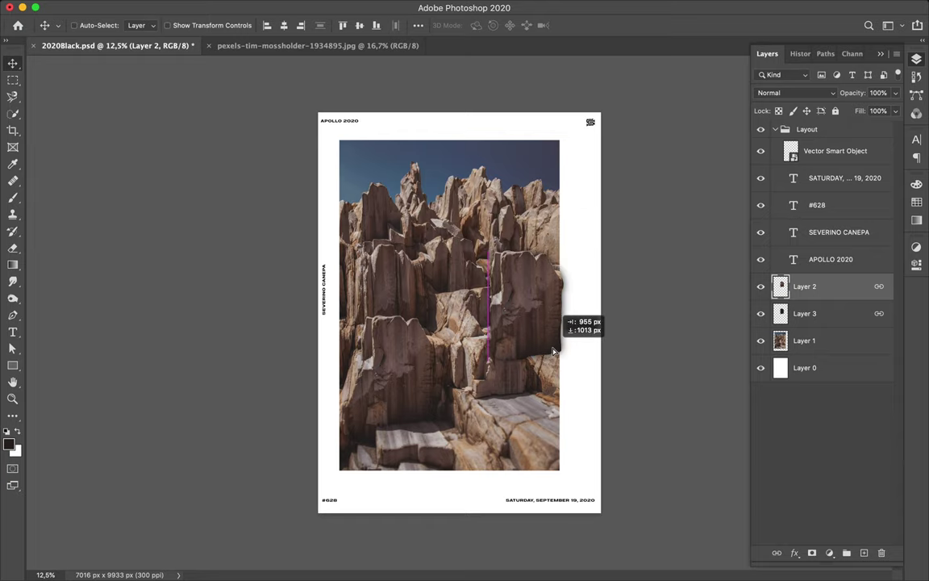
pyautogui.moveTo(569, 359); pyautogui.dragTo(567, 274)
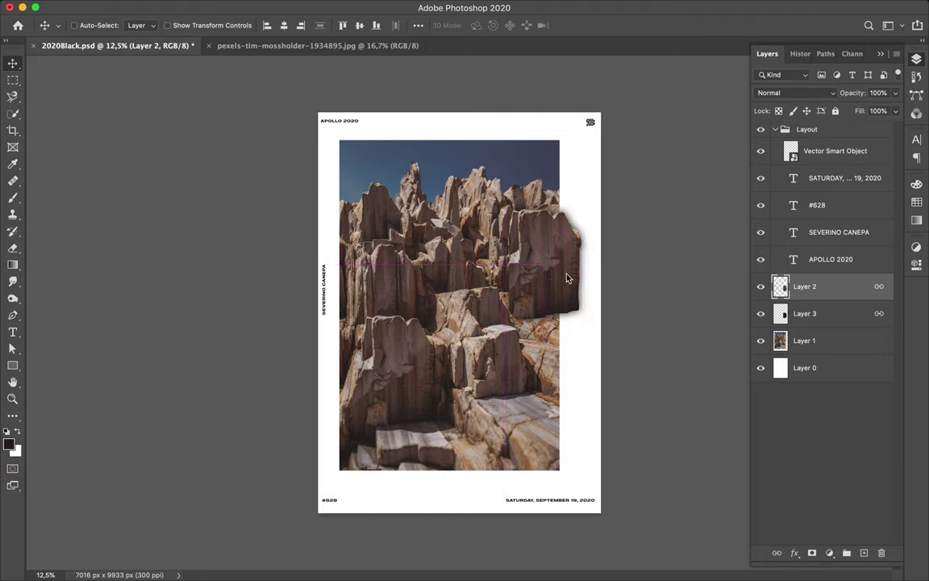